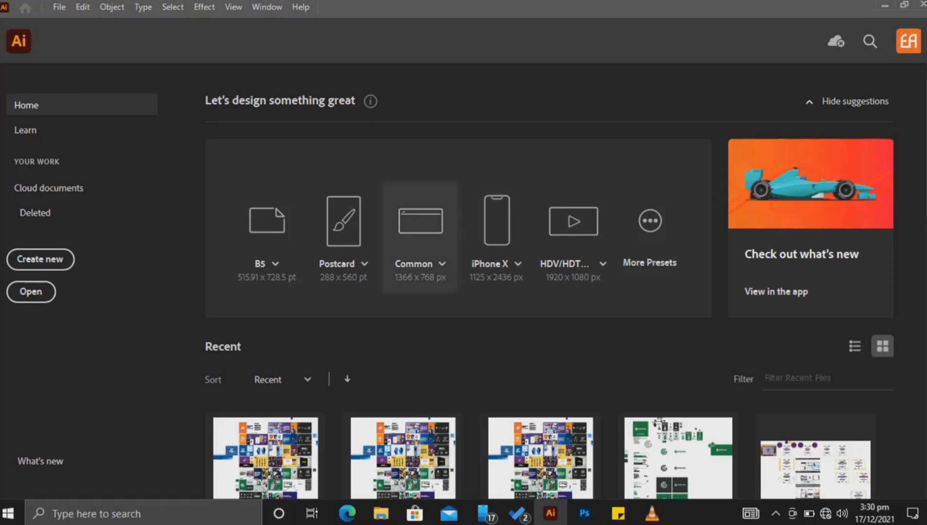
# Start a new print document from the B5 preset and set it to landscape orientation
pyautogui.click(275, 264)
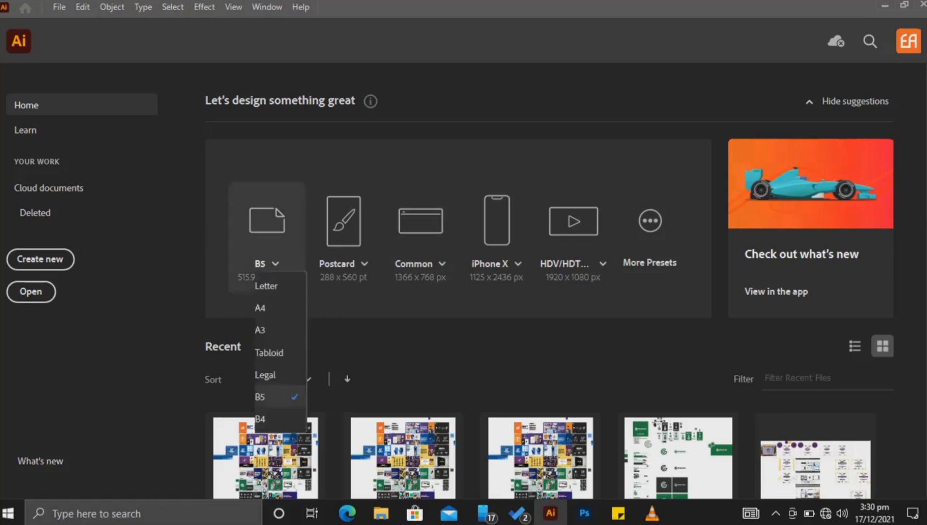
pyautogui.press('Escape')
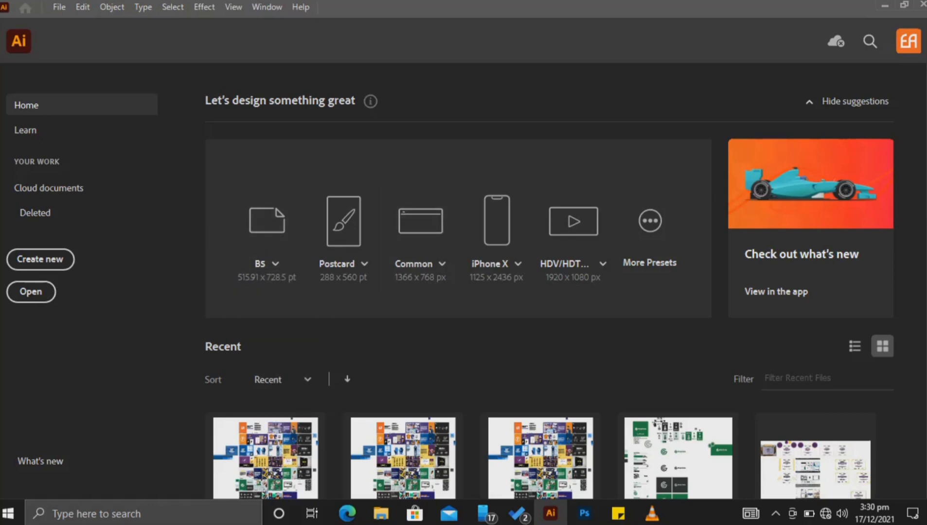
pyautogui.hotkey('ctrl', 'n')
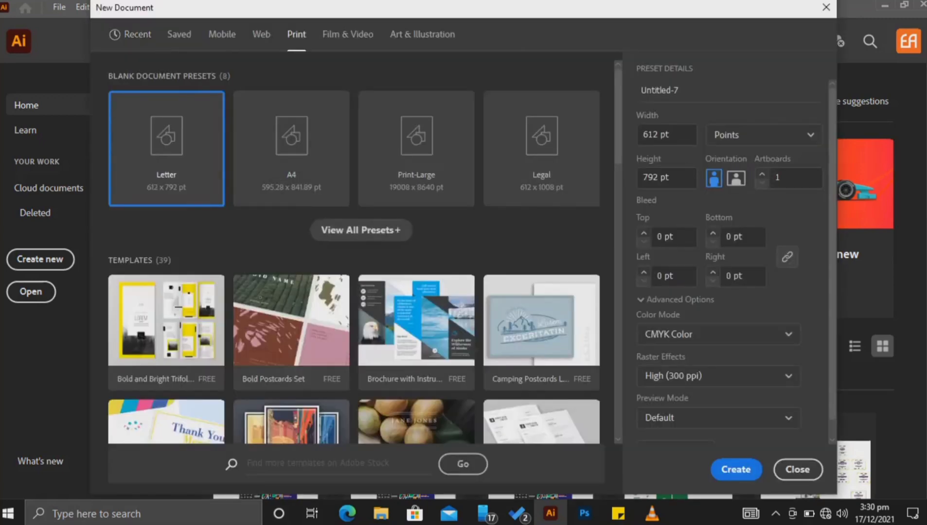
pyautogui.click(360, 231)
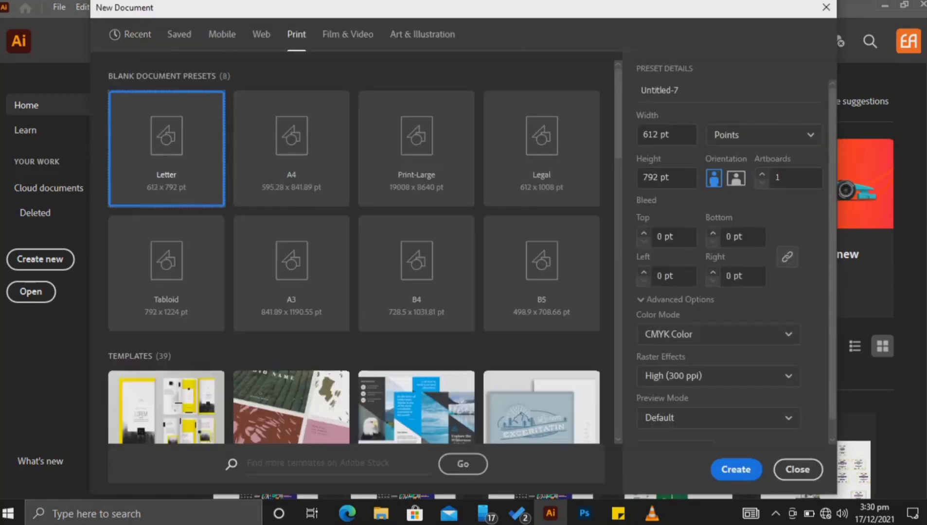
pyautogui.click(535, 302)
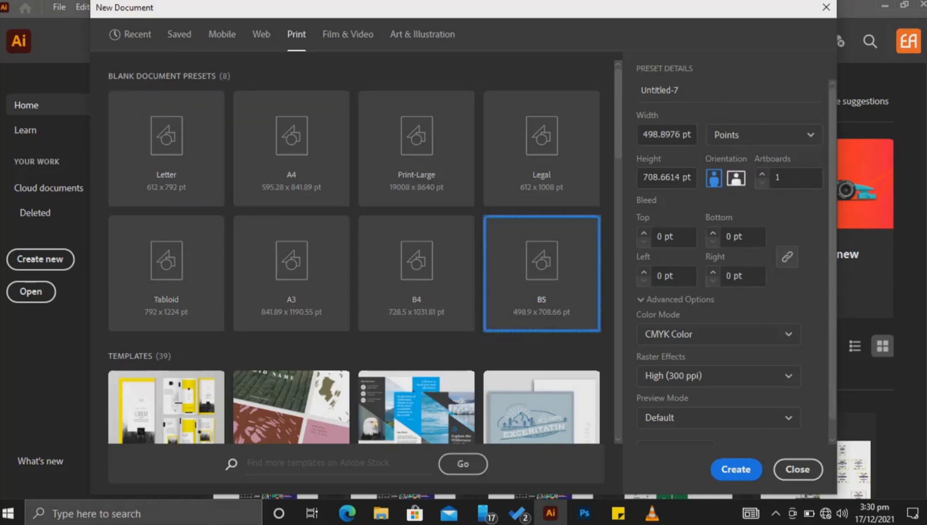
pyautogui.click(736, 179)
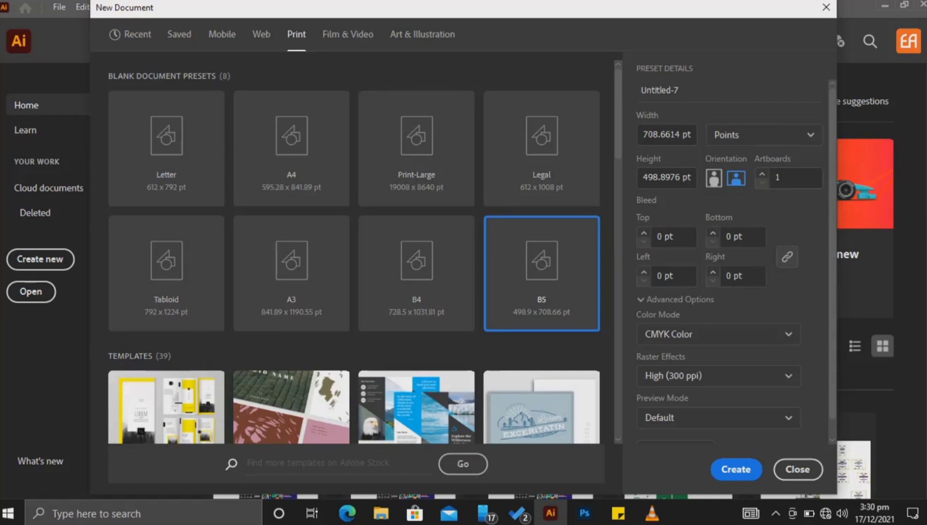
# Set the number of artboards to 30 and create the document
pyautogui.click(780, 178)
pyautogui.doubleClick(778, 178)
pyautogui.write('30')
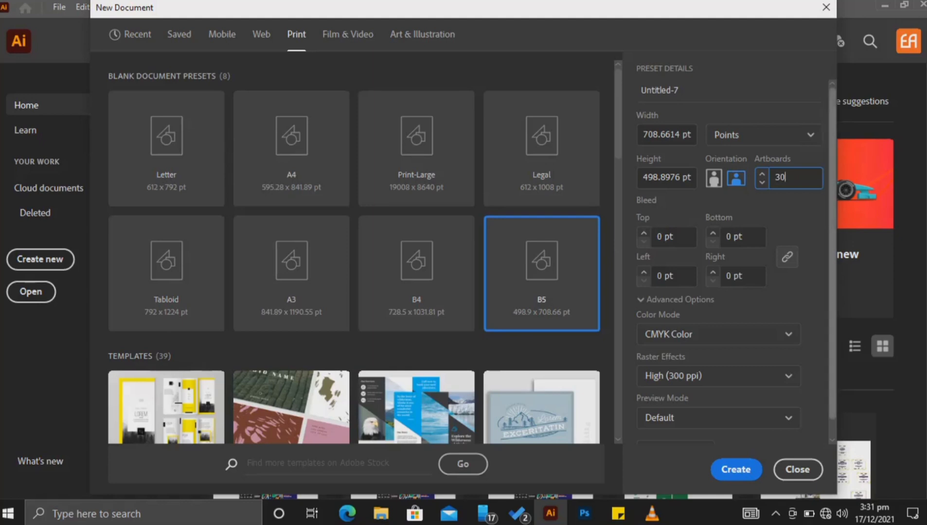
pyautogui.scroll(-1, 736, 262)
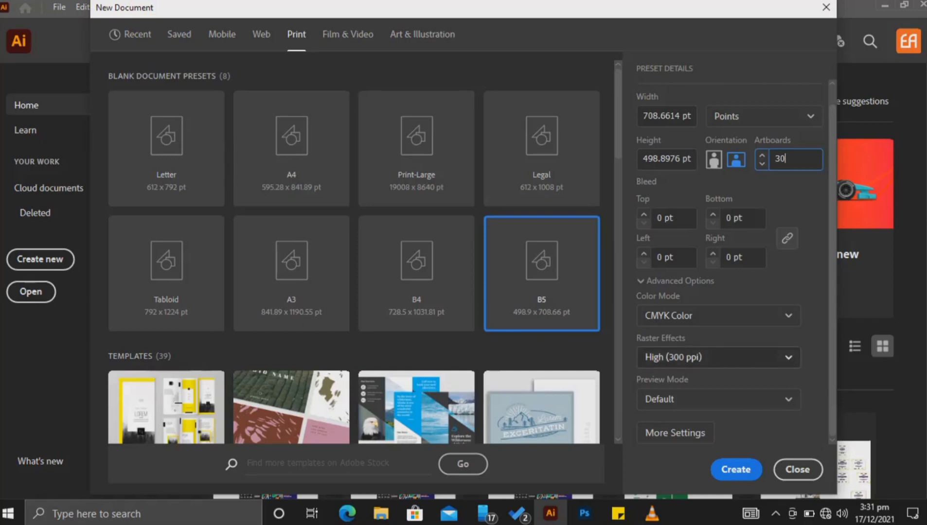
pyautogui.press('Return')
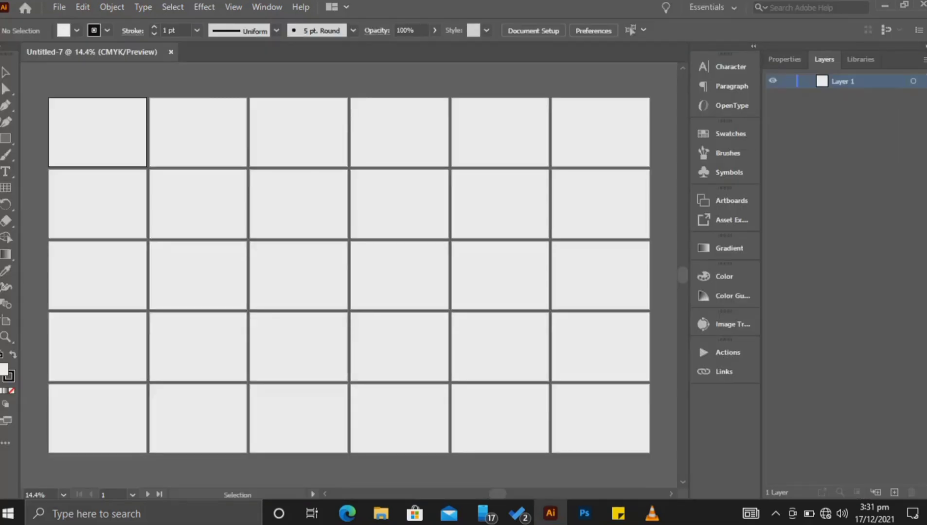
pyautogui.hotkey('ctrl', '0')
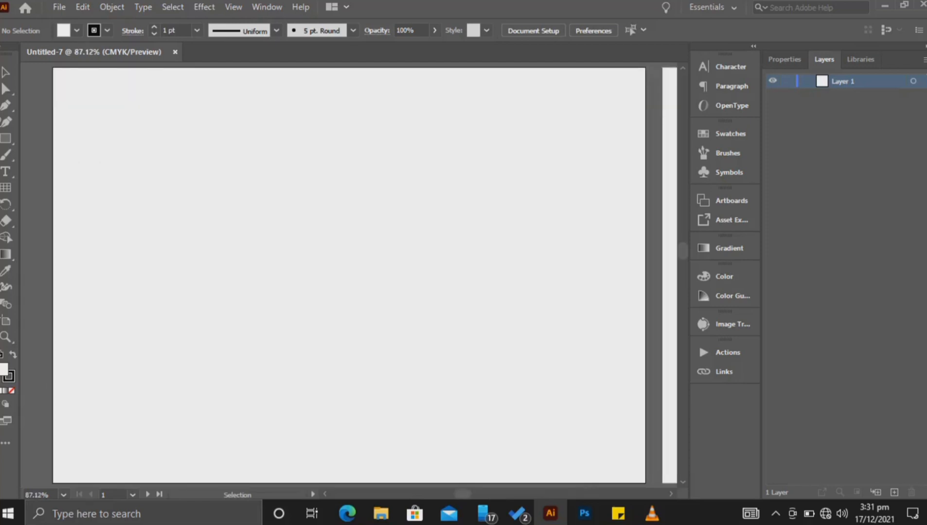
pyautogui.hotkey('ctrl', '-')
pyautogui.hotkey('ctrl', '0')
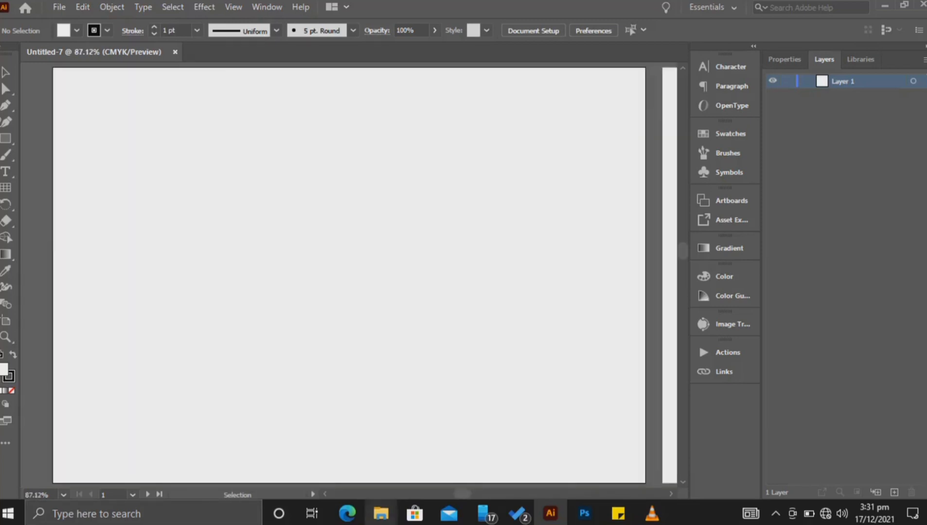
# Switch to File Explorer and open the Portfolio PRINT READY PDF with Adobe Illustrator 2020
pyautogui.click(381, 513)
pyautogui.click(307, 456)
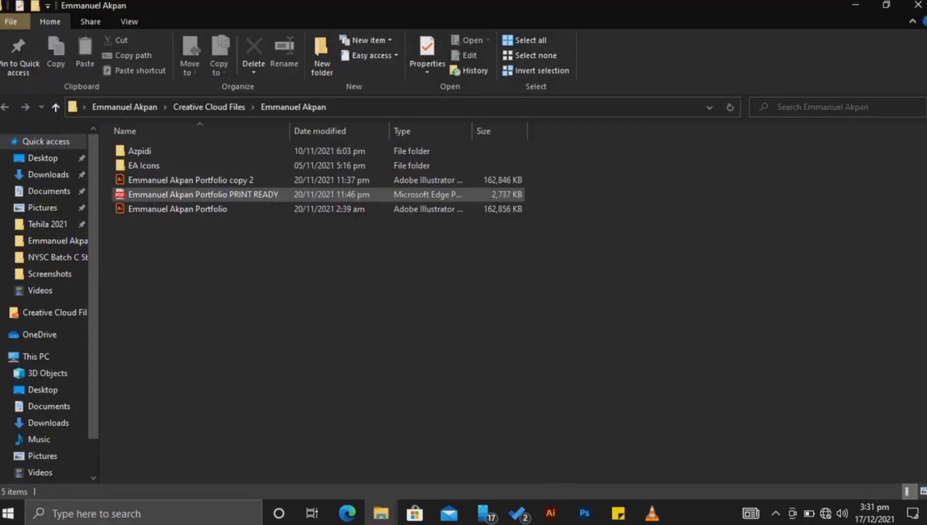
pyautogui.rightClick(244, 195)
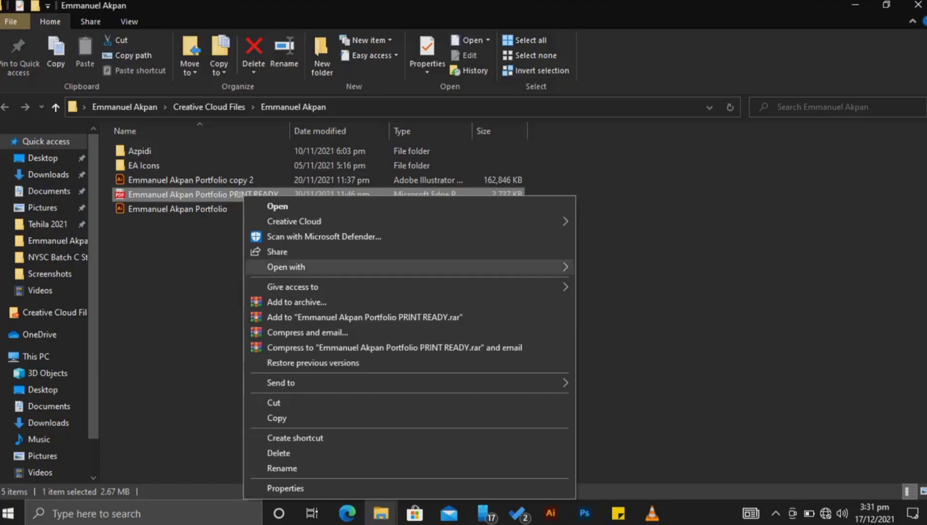
pyautogui.moveTo(292, 267)
pyautogui.click(636, 268)
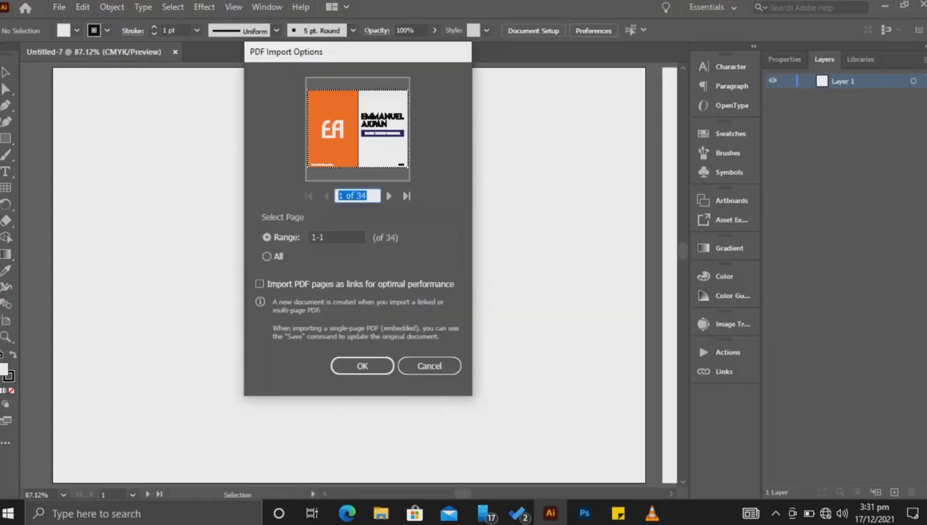
# Import all pages of the portfolio PDF as links, opening the file with Adobe Illustrator 2020 again
pyautogui.click(267, 257)
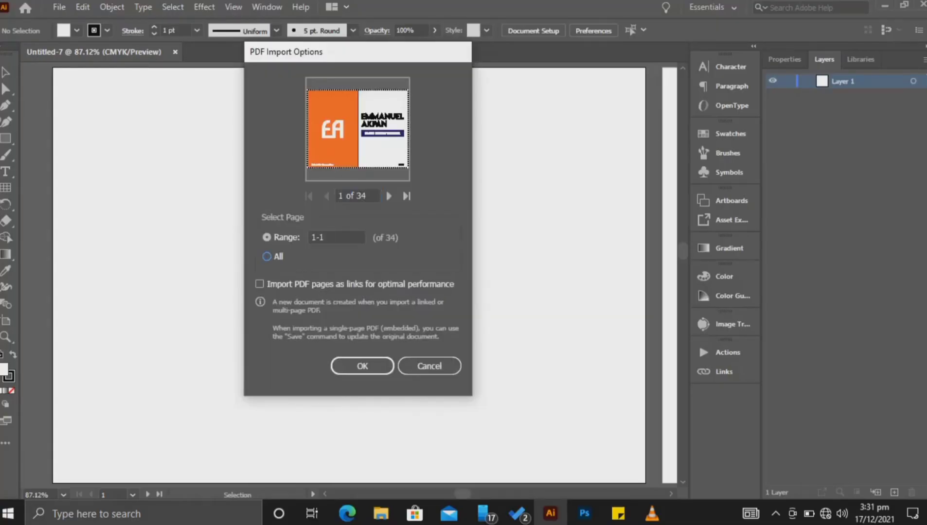
pyautogui.click(267, 257)
pyautogui.press('Return')
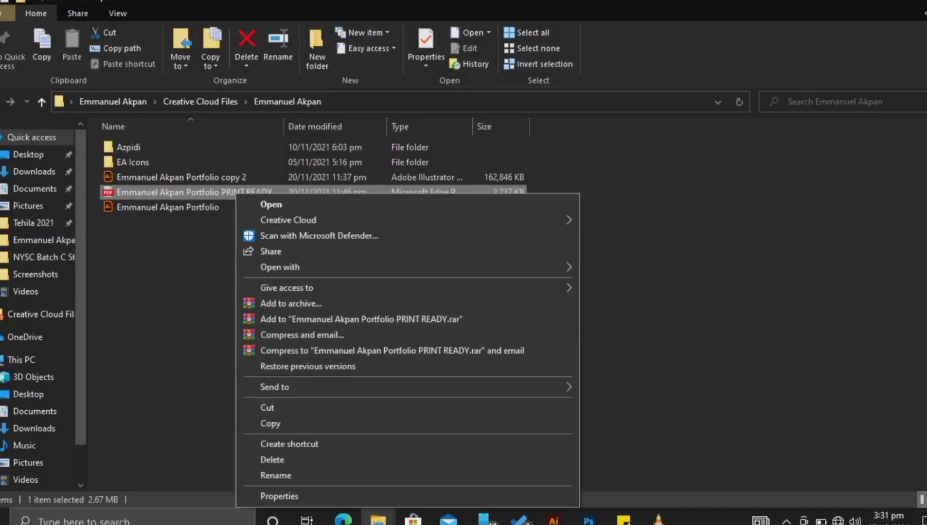
pyautogui.moveTo(280, 267)
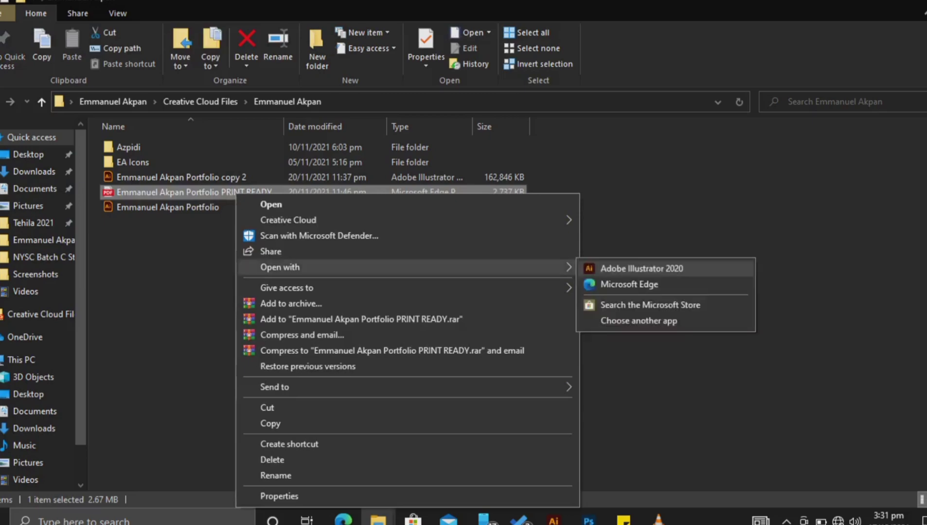
pyautogui.click(641, 268)
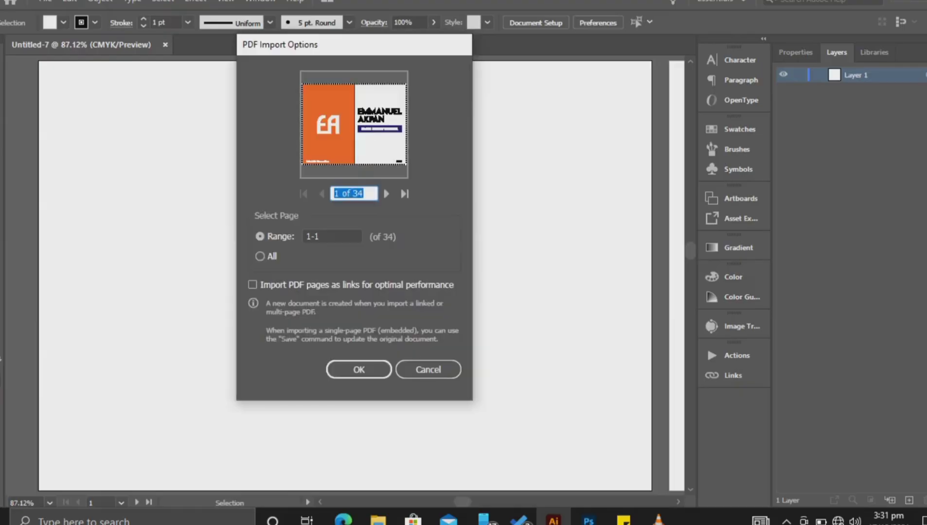
pyautogui.click(260, 256)
pyautogui.press('space')
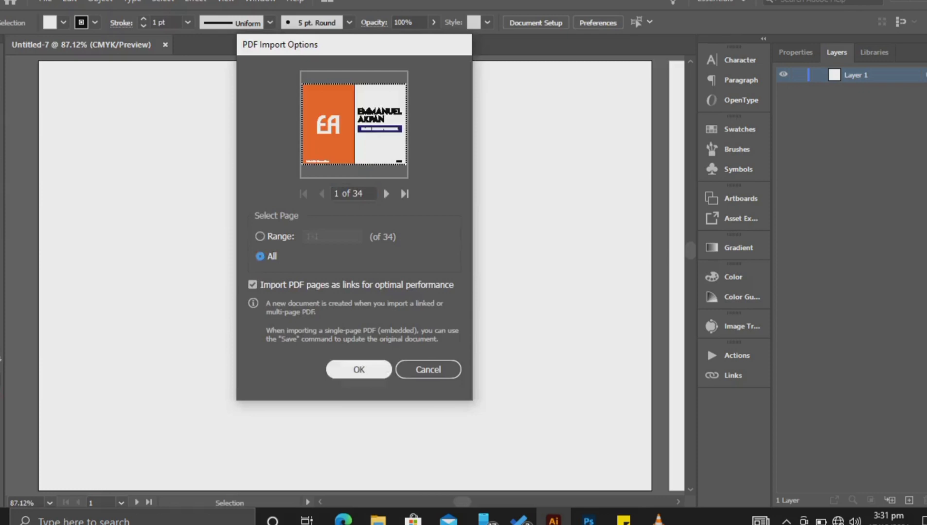
pyautogui.press('Return')
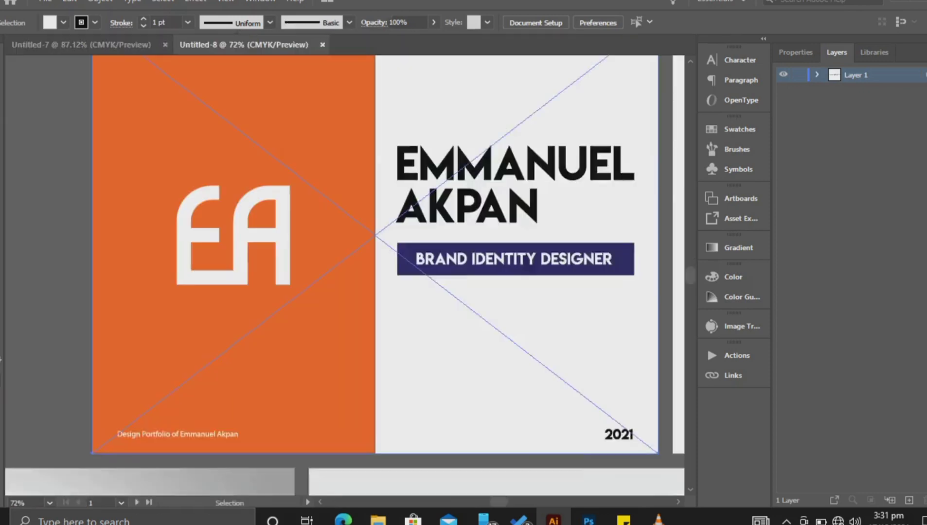
# Show the imported portfolio in Presentation Mode and advance from the cover to the About Me page
pyautogui.click(410, 206)
pyautogui.hotkey('ctrl', '0')
pyautogui.click(261, 2)
pyautogui.press('Left')
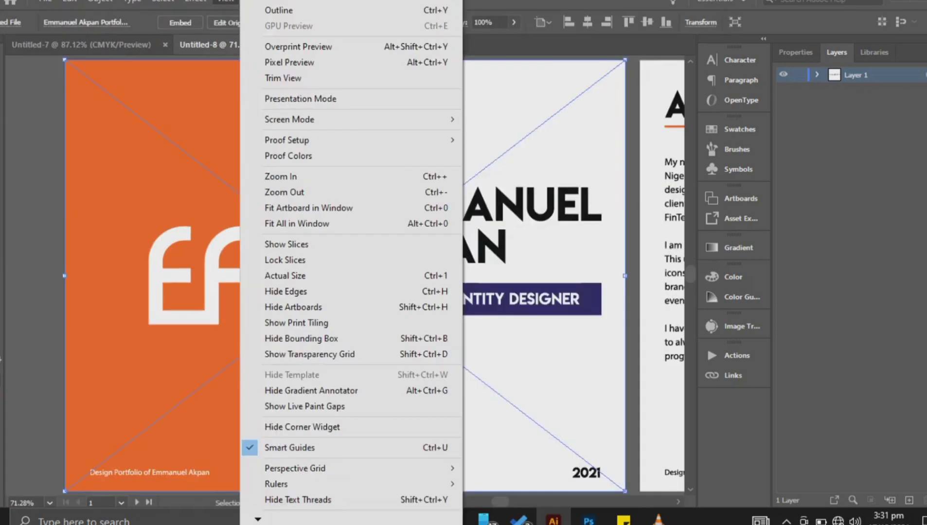
pyautogui.press('Down')
pyautogui.press('Down')
pyautogui.press('Down')
pyautogui.press('Down')
pyautogui.press('Down')
pyautogui.press('Down')
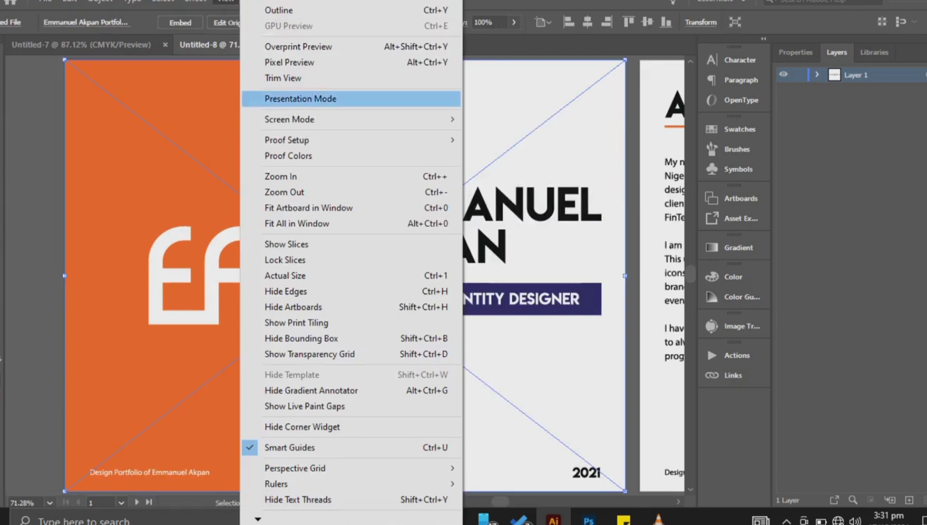
pyautogui.press('Return')
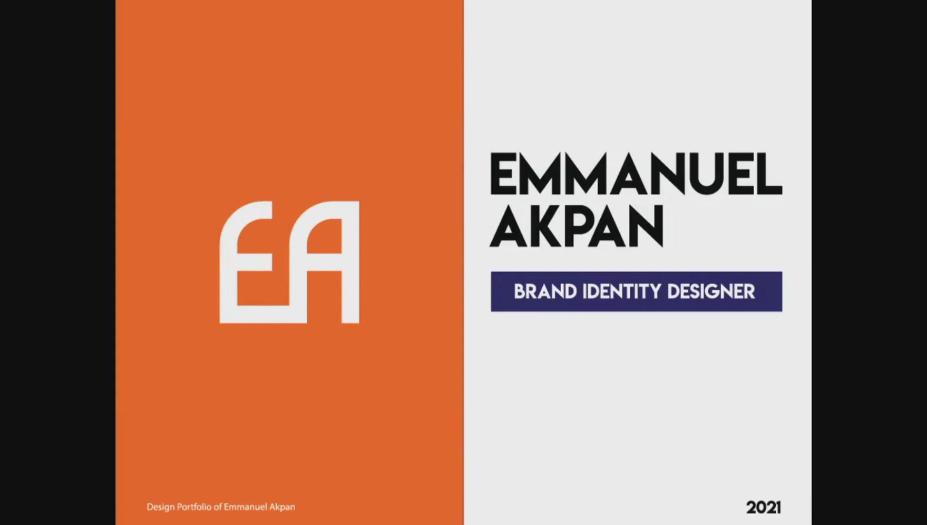
pyautogui.press('Right')
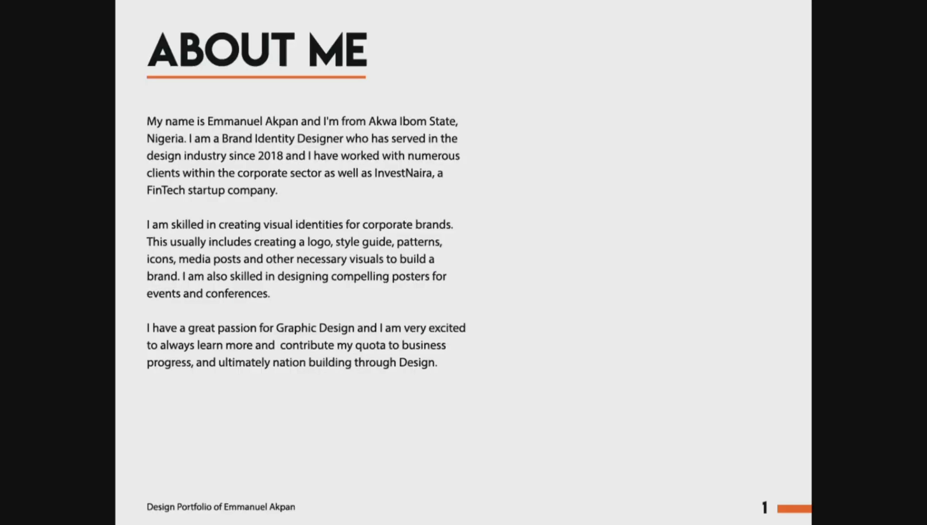